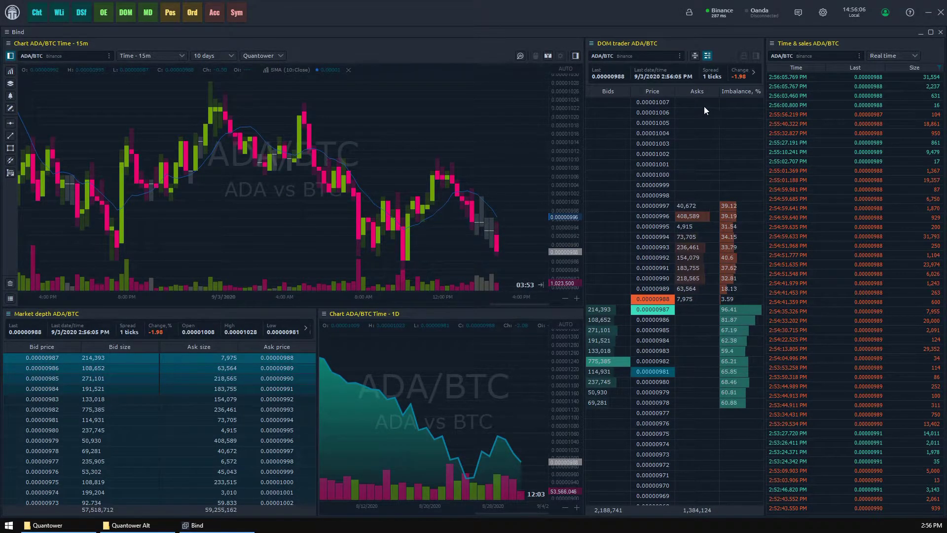
Minimize Quantower to reveal the desktop and open the Quantower folder in File Explorer
click(929, 13)
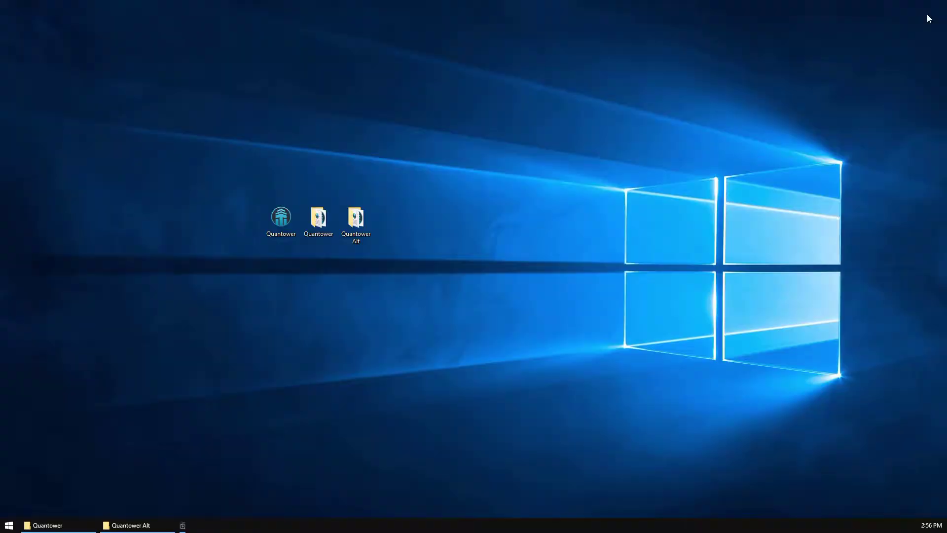
drag(256, 193, 332, 249)
click(319, 226)
double_click(319, 226)
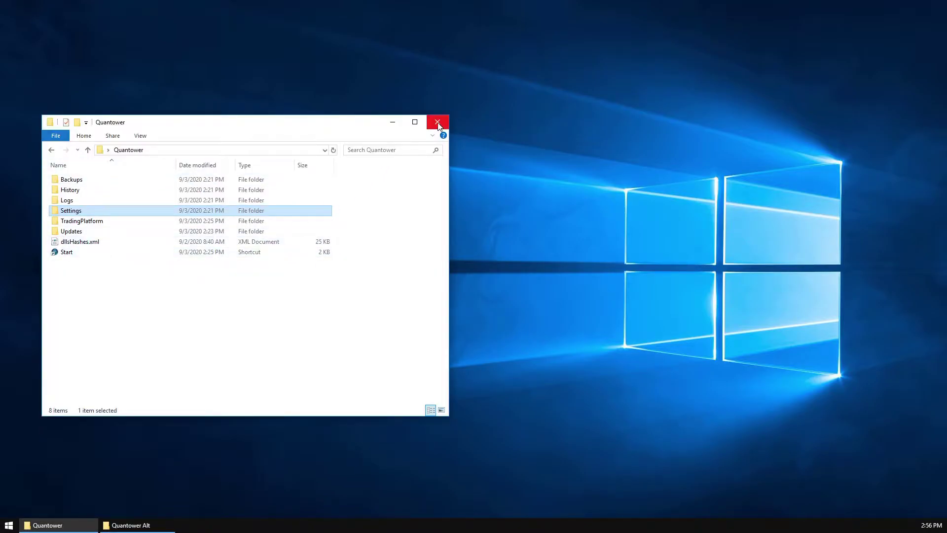
Minimize the folder window, nudge the Quantower desktop icon back into place, and reopen it
click(392, 123)
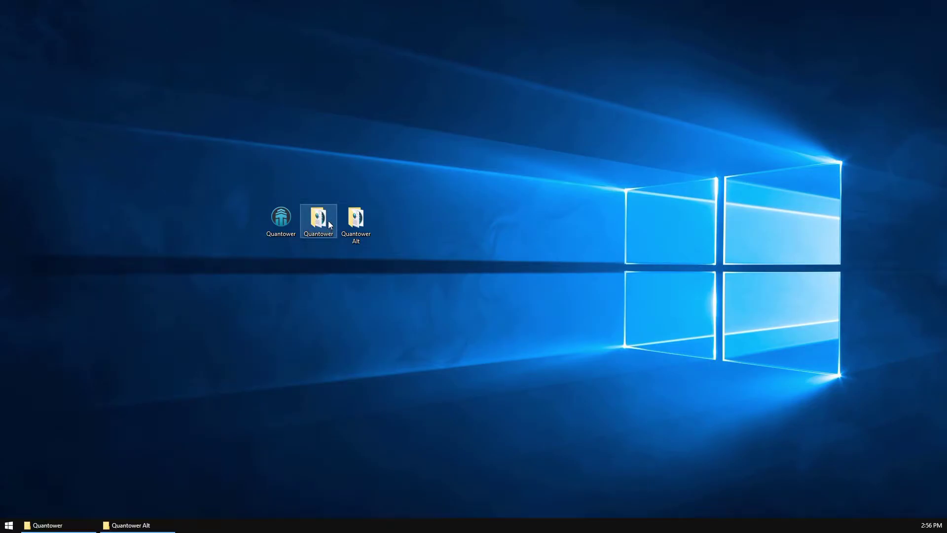
drag(329, 223, 428, 143)
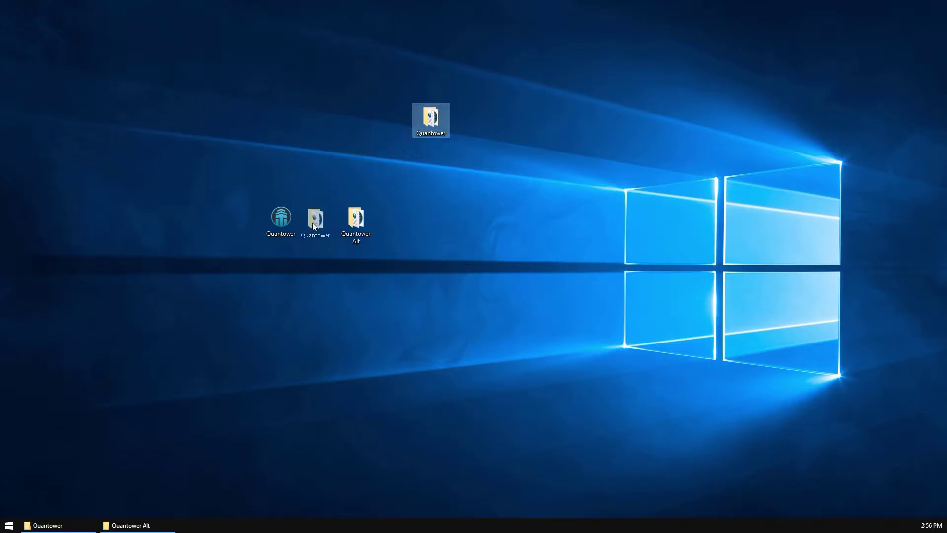
drag(313, 223, 318, 224)
double_click(324, 227)
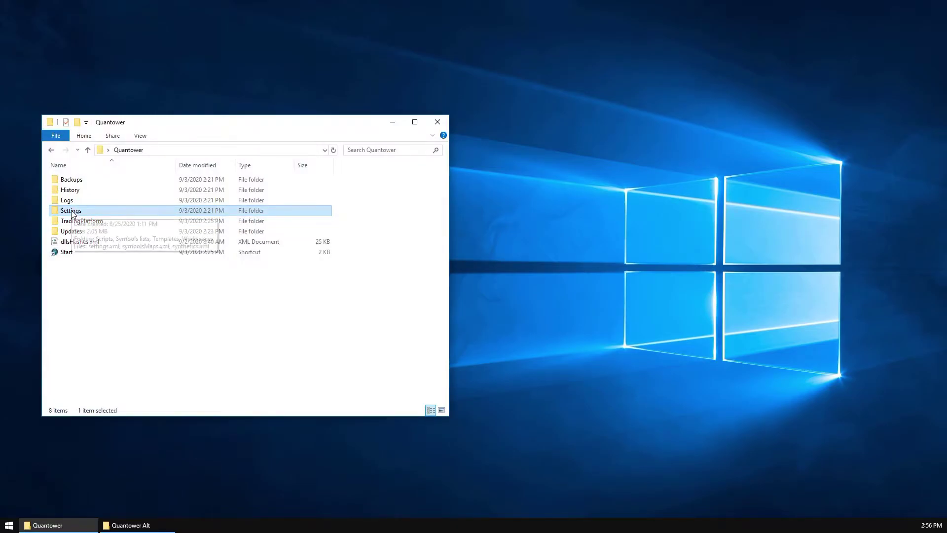
Browse into Settings, select all its files, return to Quantower, and minimize the window
double_click(71, 212)
drag(100, 262, 69, 177)
click(88, 149)
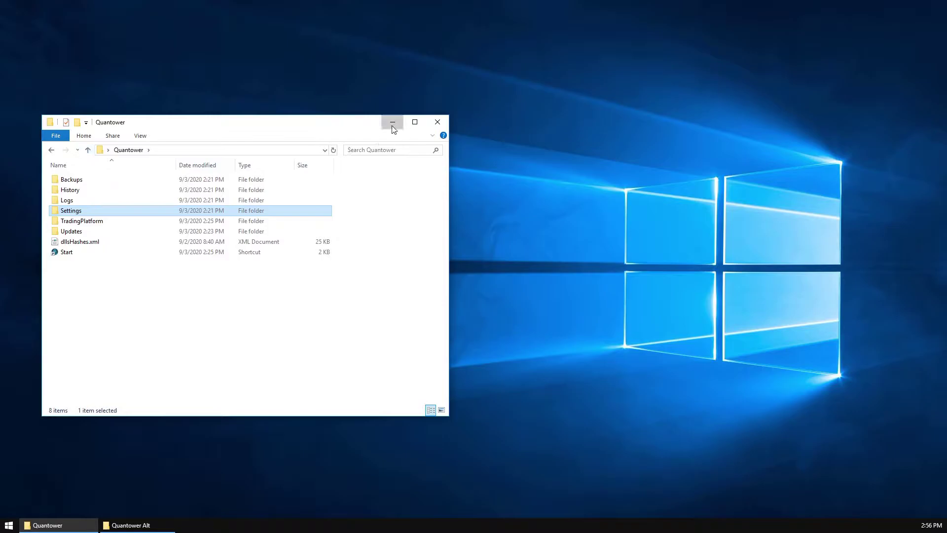
click(393, 122)
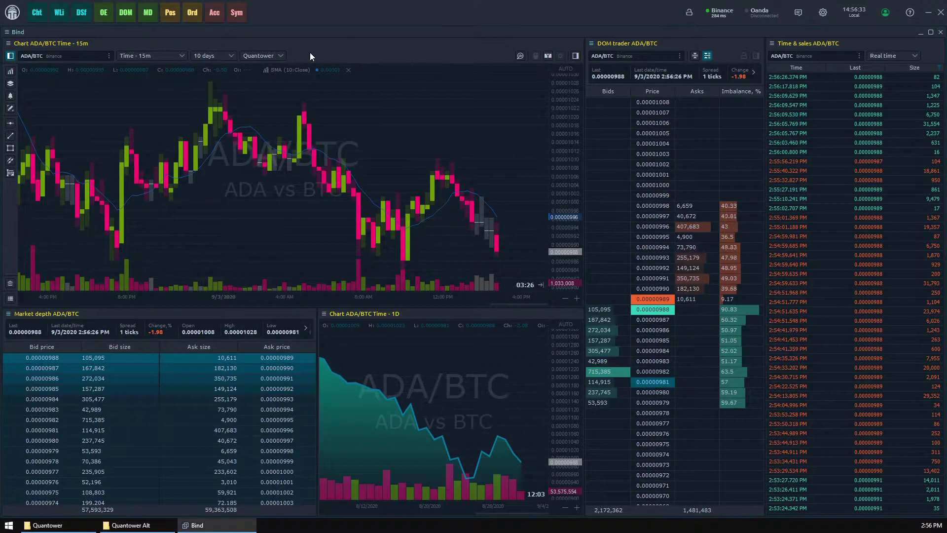
click(8, 43)
click(49, 132)
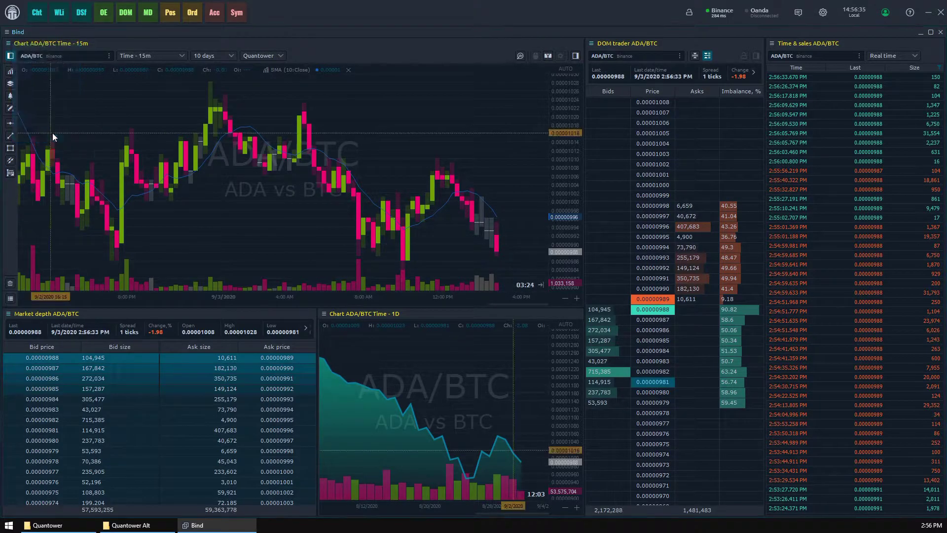
click(340, 187)
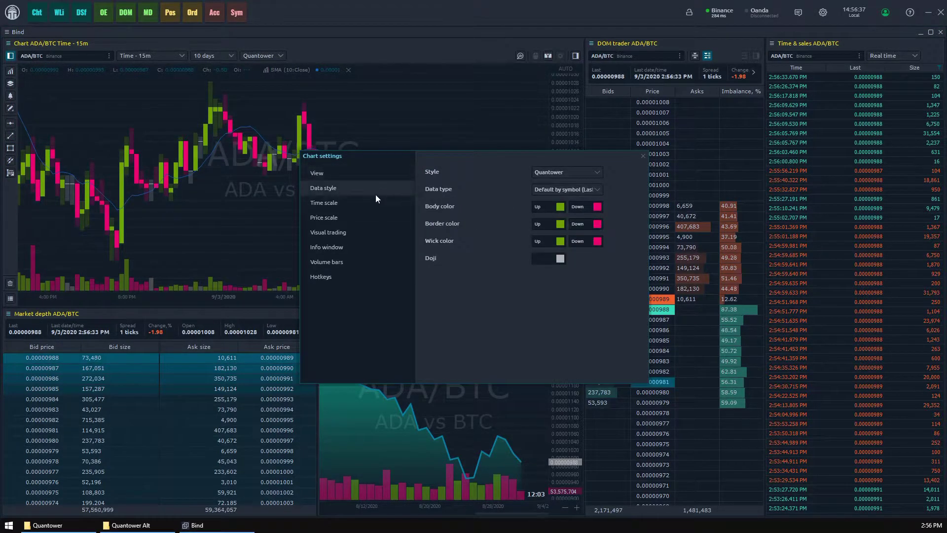
click(347, 219)
scroll(529, 279, down, 5)
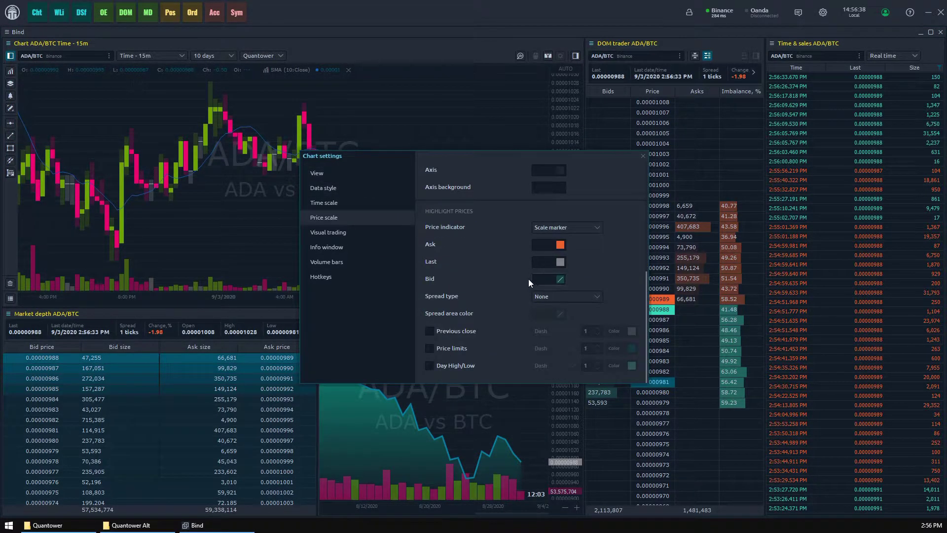
click(351, 247)
click(332, 234)
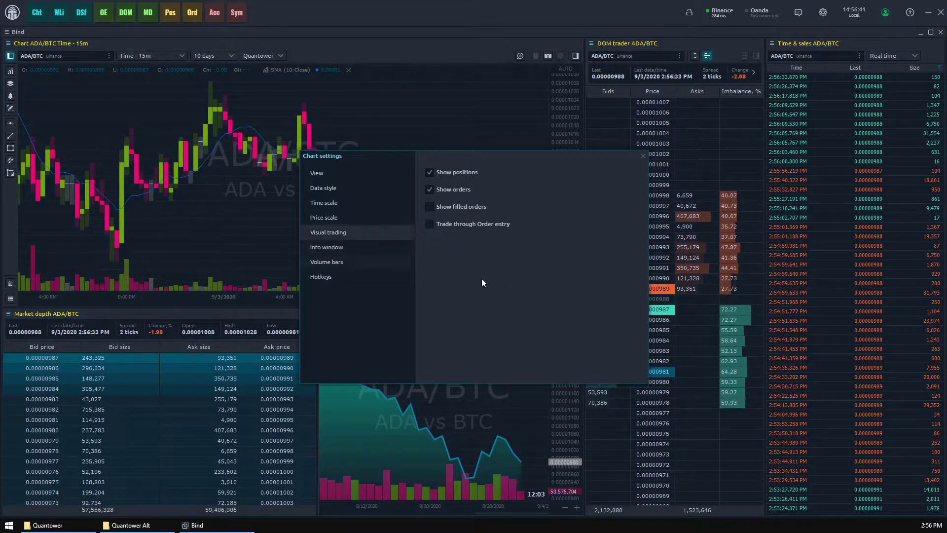
click(326, 277)
scroll(499, 284, down, 3)
scroll(503, 281, down, 6)
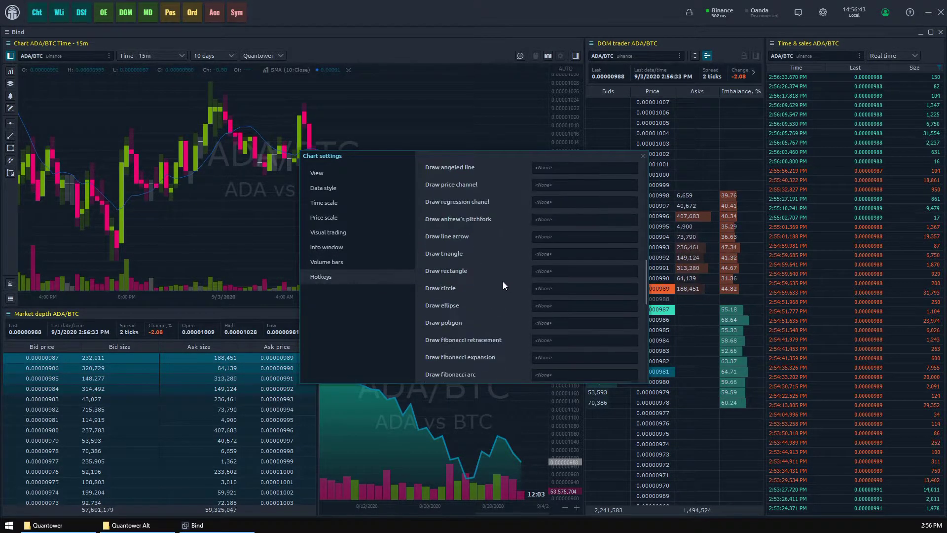
click(643, 155)
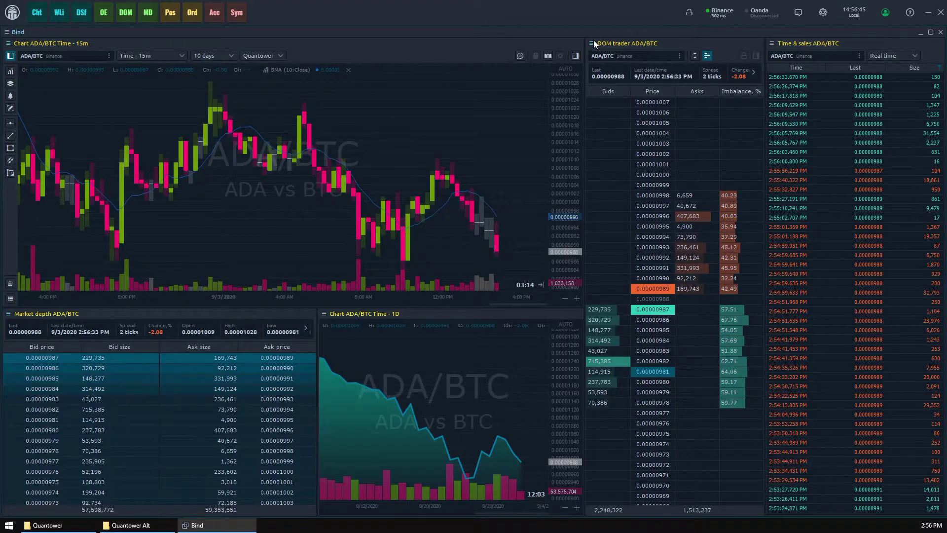
click(594, 44)
click(619, 121)
scroll(564, 230, down, 10)
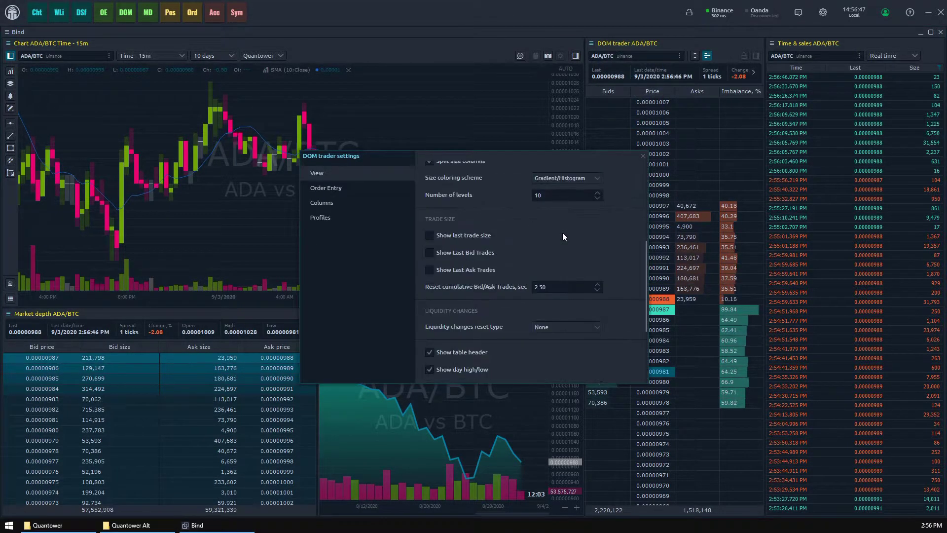
click(642, 157)
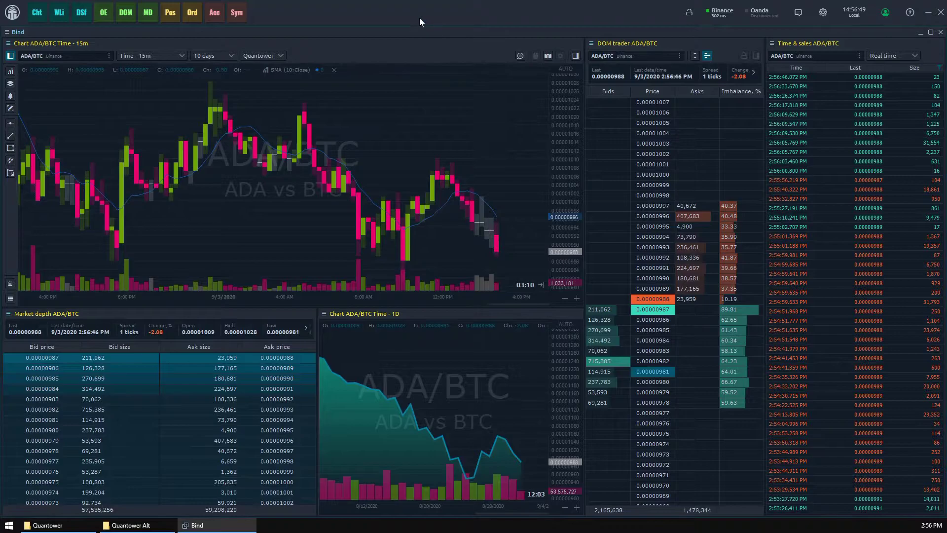
Create a settings backup file with Quantower's Backup Manager
click(12, 12)
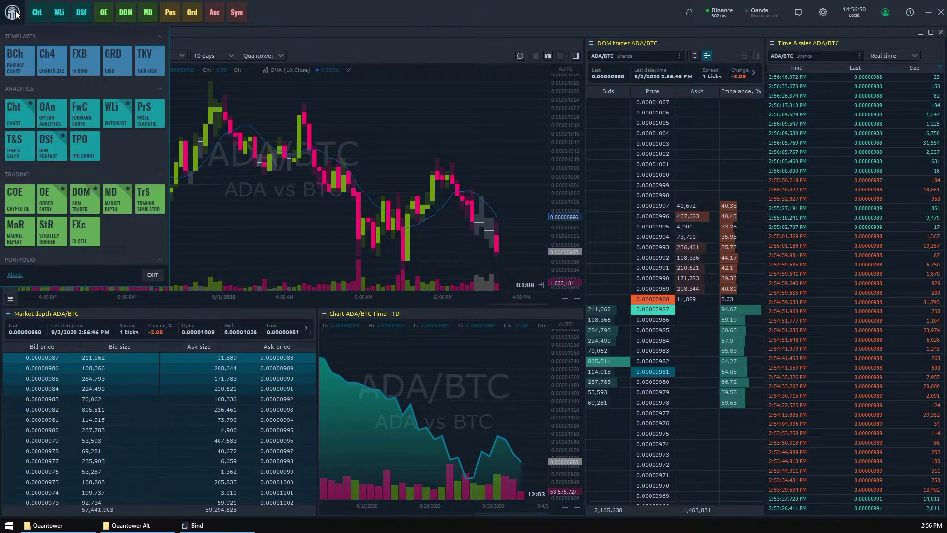
scroll(93, 178, down, 2)
scroll(119, 174, down, 3)
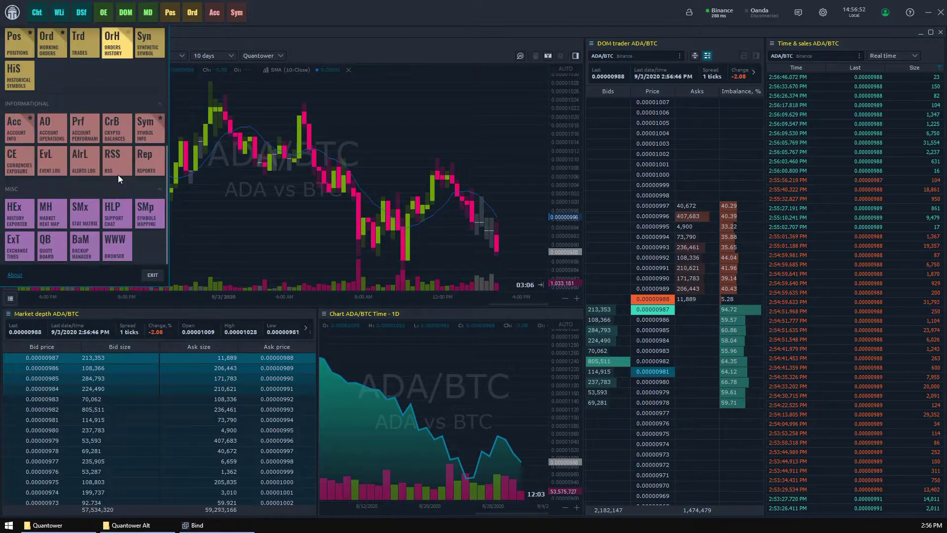
click(84, 247)
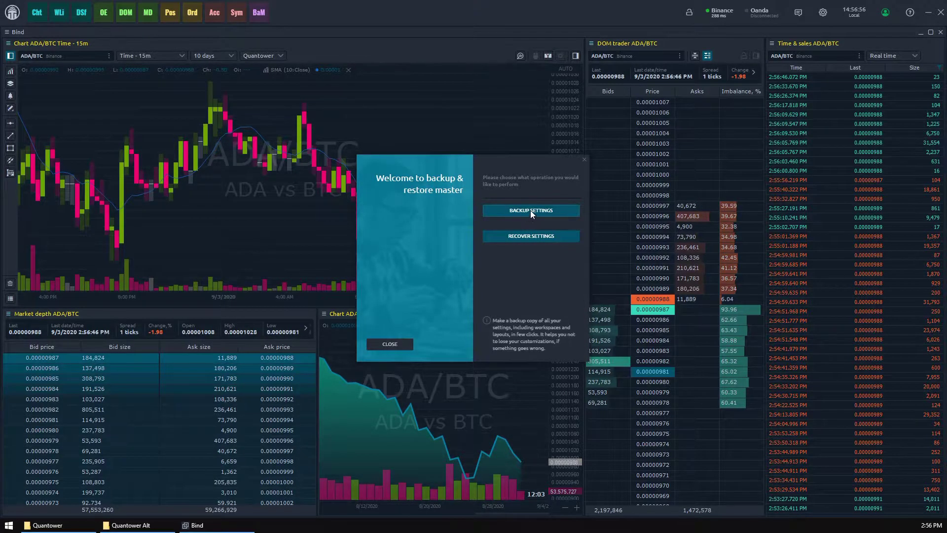
click(531, 210)
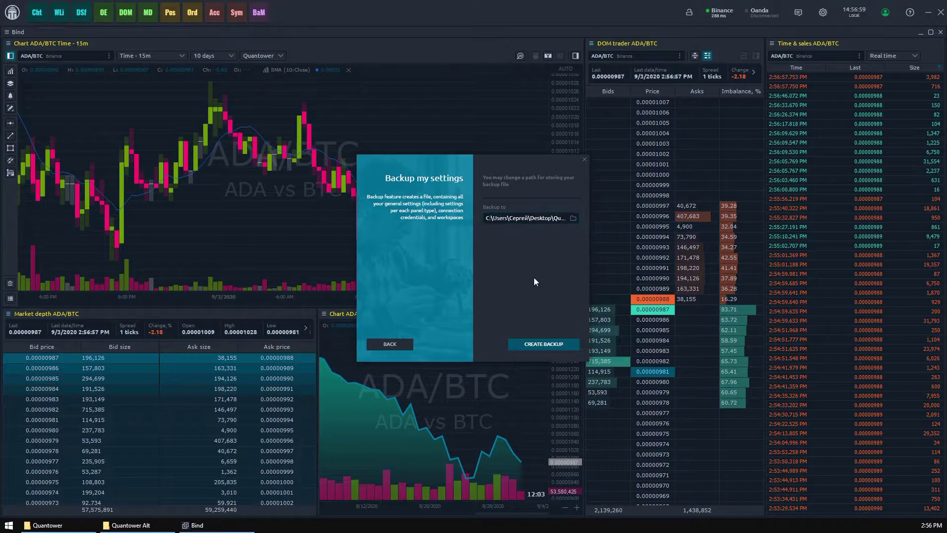
click(542, 347)
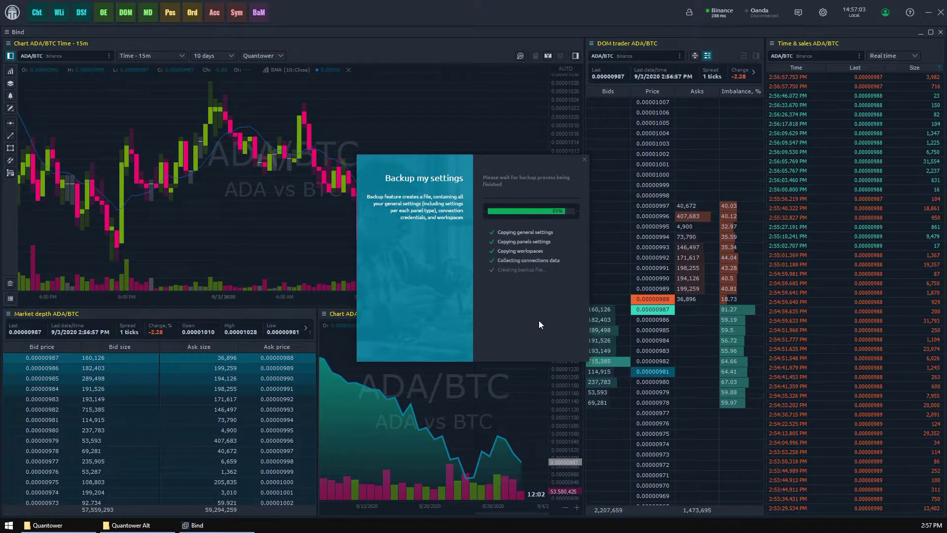
click(543, 345)
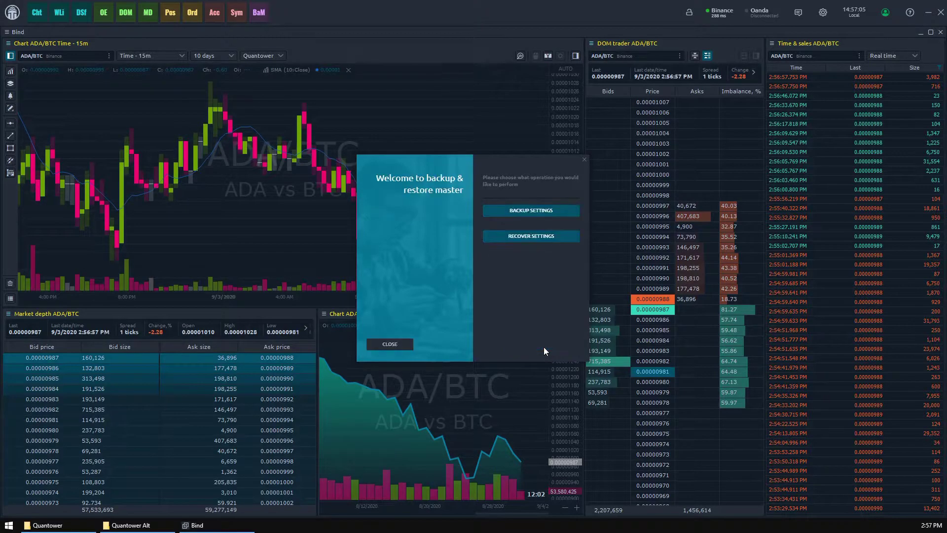
Close the backup dialog and minimize the Quantower workspace
mouse_move(583, 161)
mouse_down()
mouse_move(567, 155)
mouse_move(593, 157)
mouse_up()
click(595, 156)
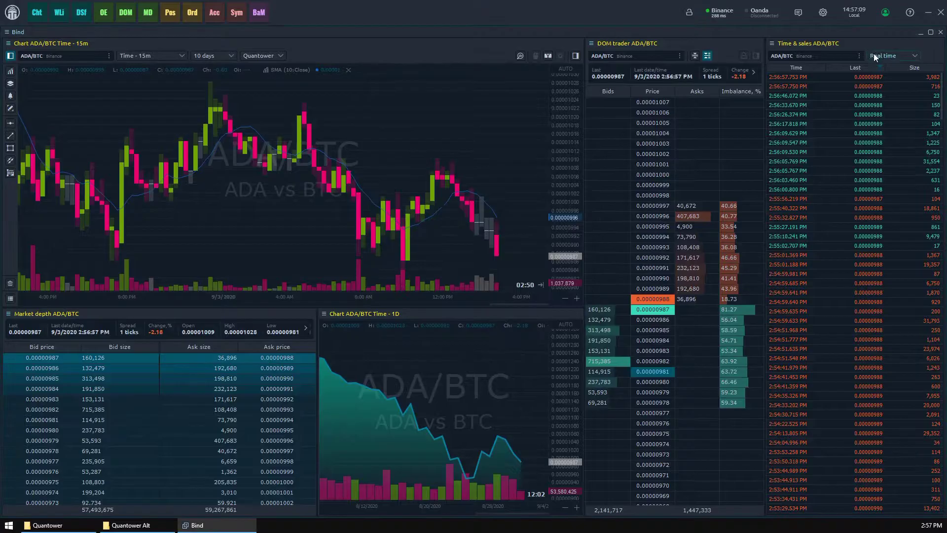
click(926, 14)
click(319, 220)
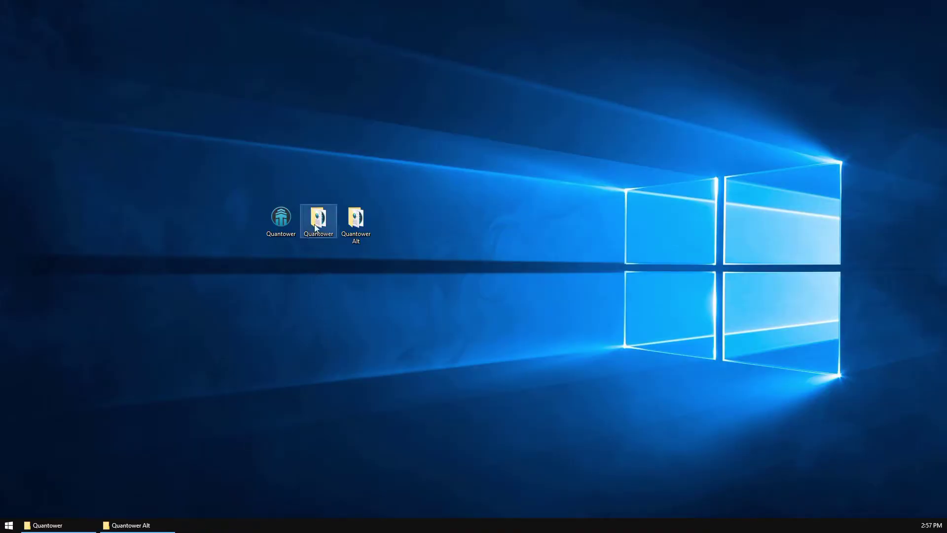
double_click(318, 220)
double_click(105, 181)
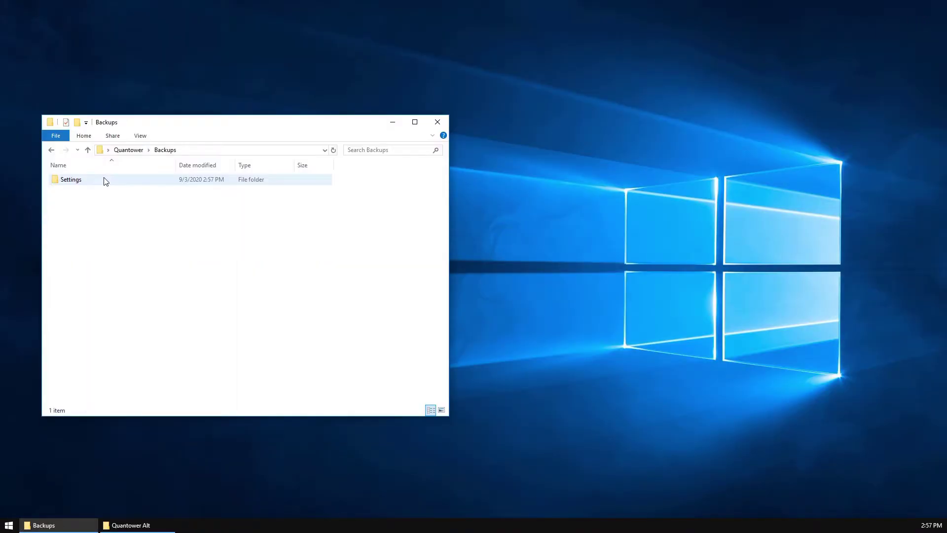
double_click(106, 180)
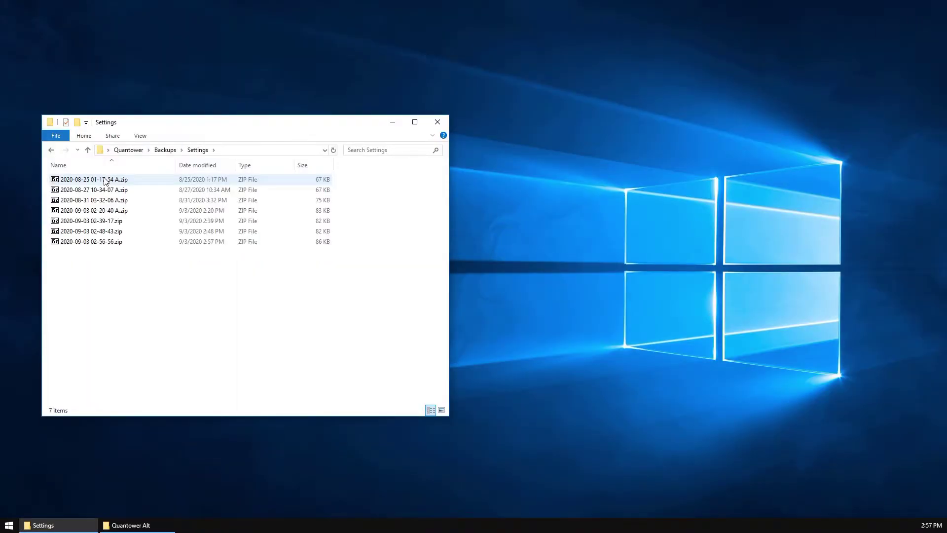
click(109, 212)
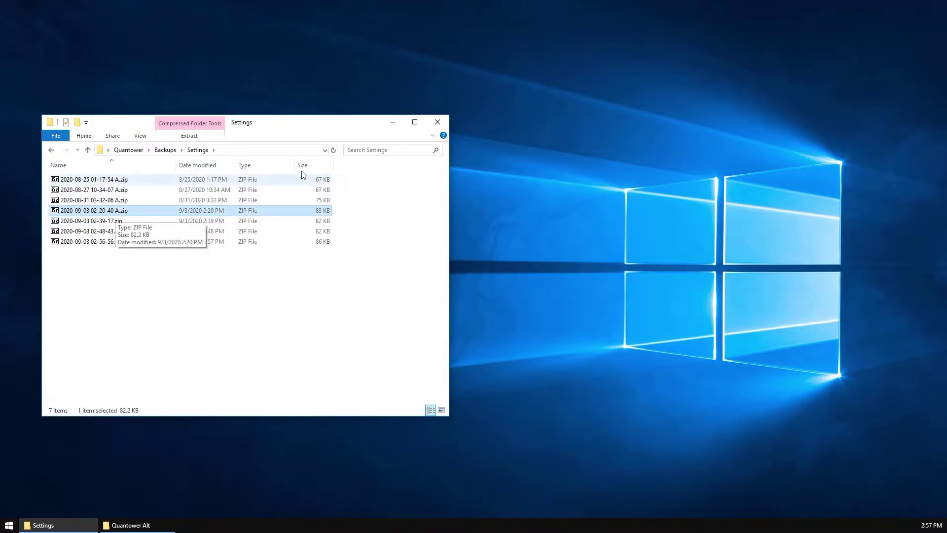
click(89, 150)
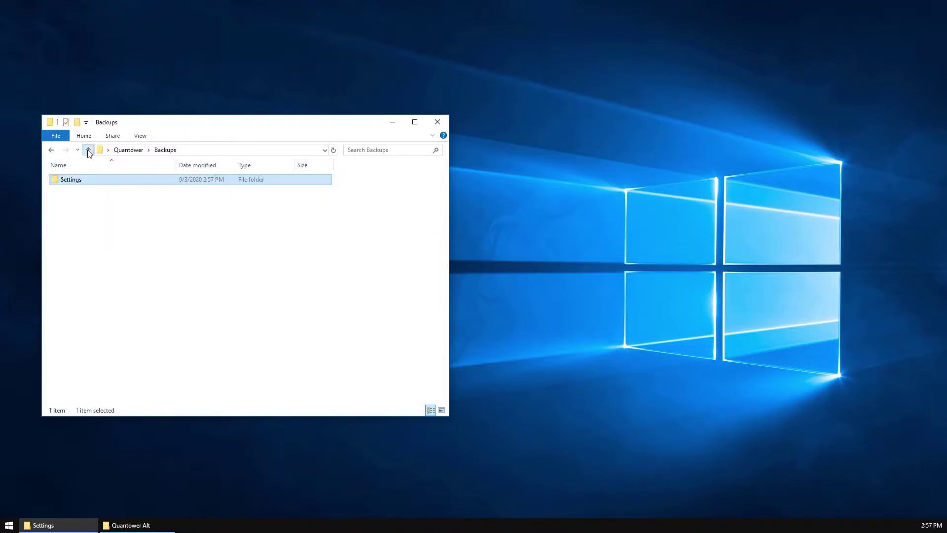
click(88, 150)
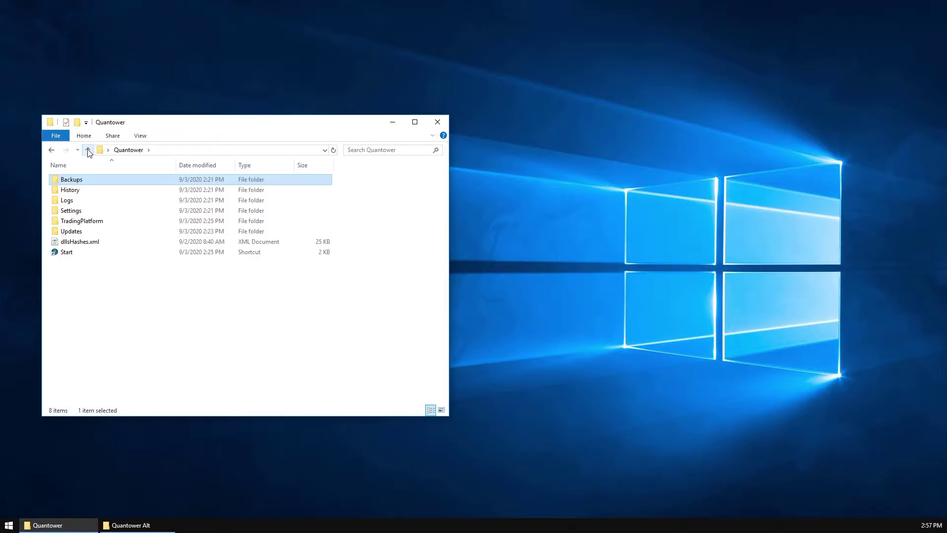
Copy the Quantower Settings folder onto the desktop
click(392, 122)
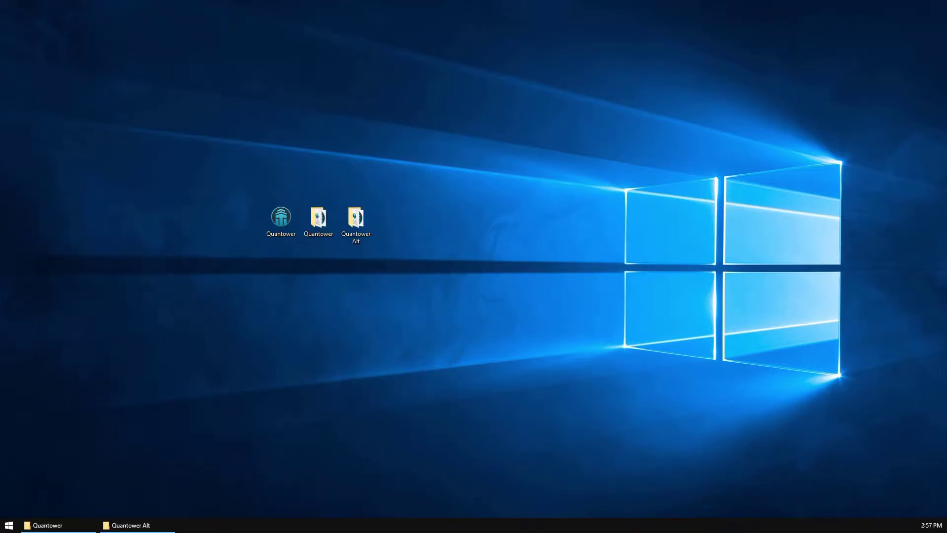
double_click(320, 219)
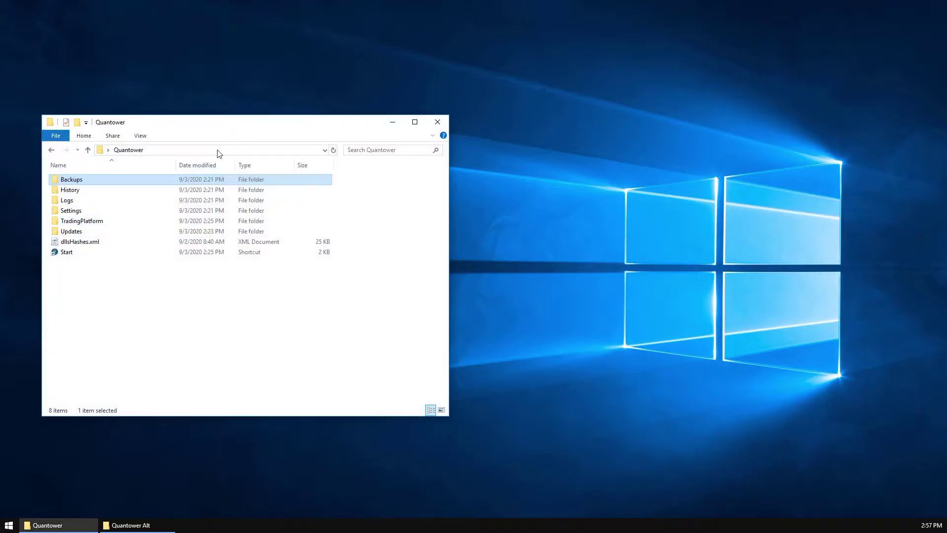
click(87, 212)
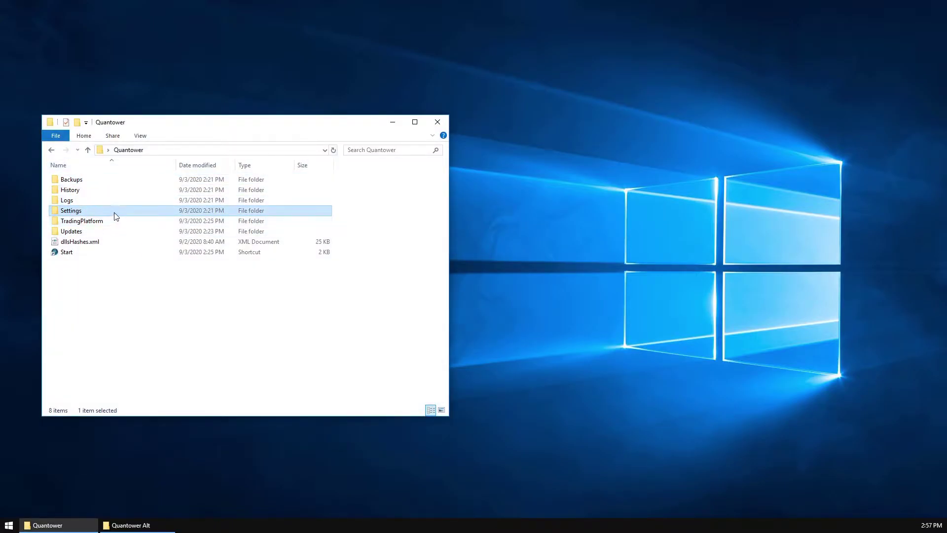
drag(115, 216, 523, 218)
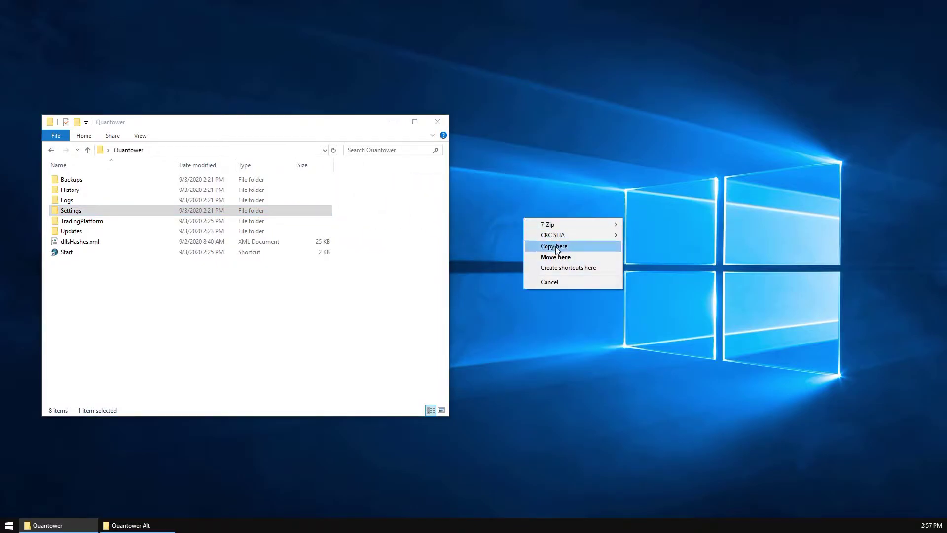
click(556, 248)
Permanently delete the desktop Settings copy with Shift+Delete
drag(543, 172, 583, 221)
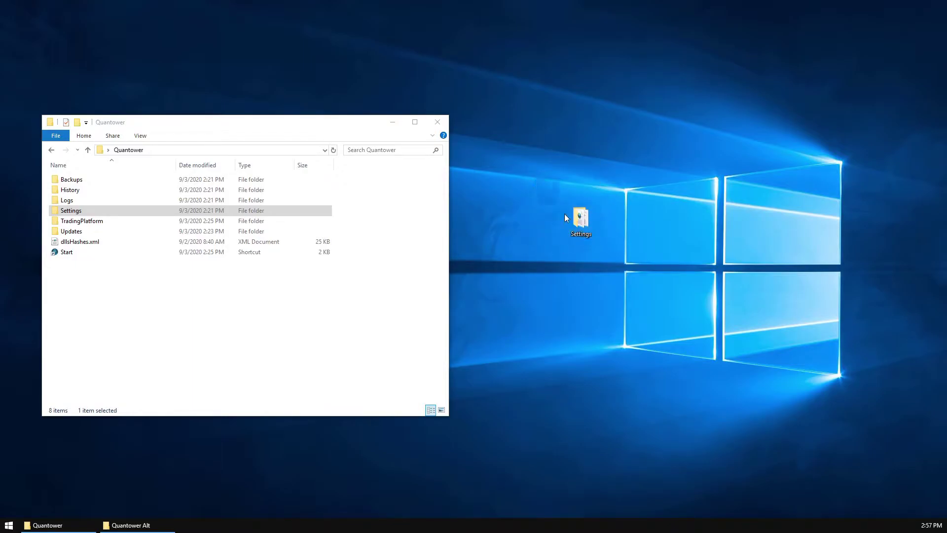
key(shift+Delete)
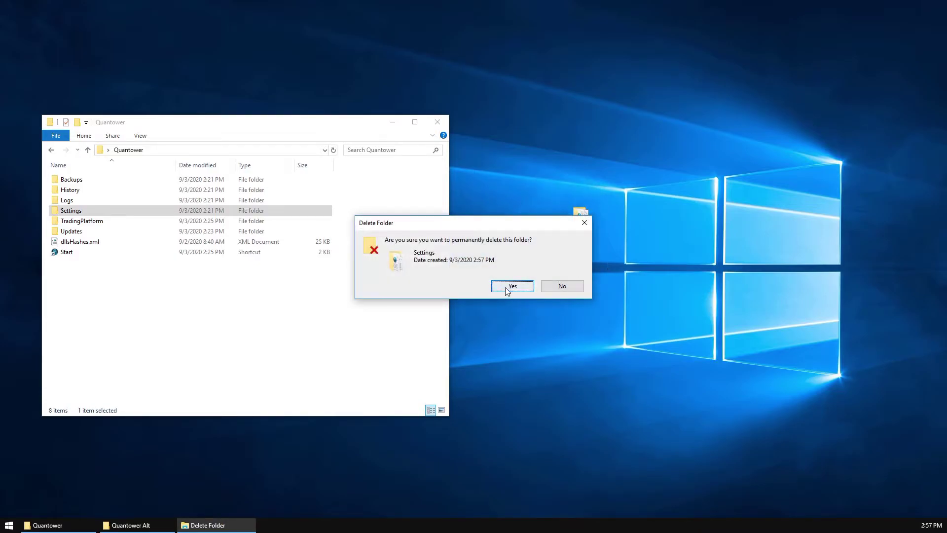
click(511, 287)
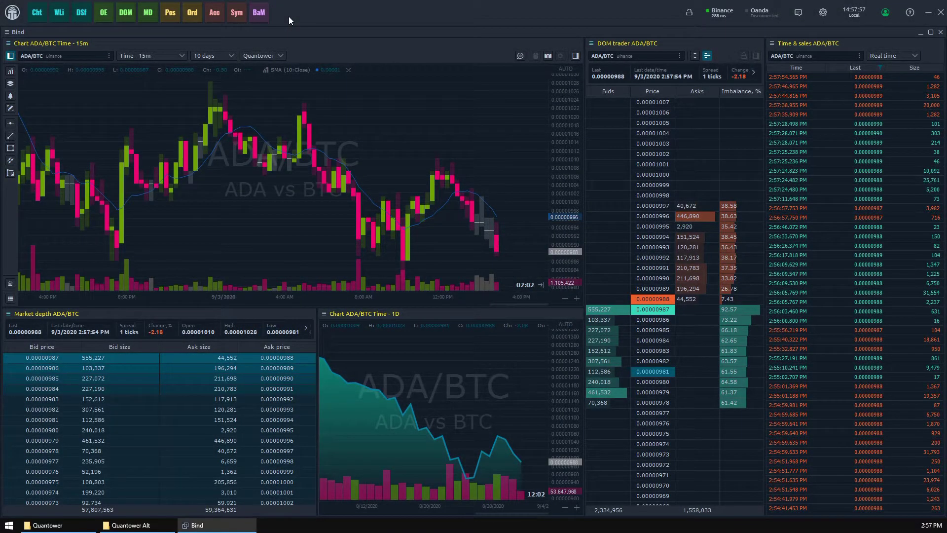
Permanently delete the existing Settings folder inside Quantower Alt
click(929, 13)
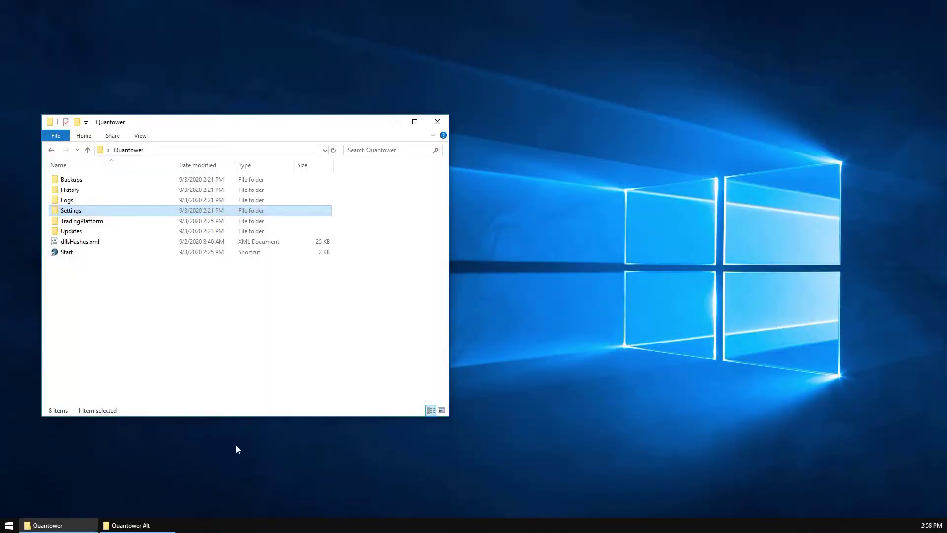
click(141, 525)
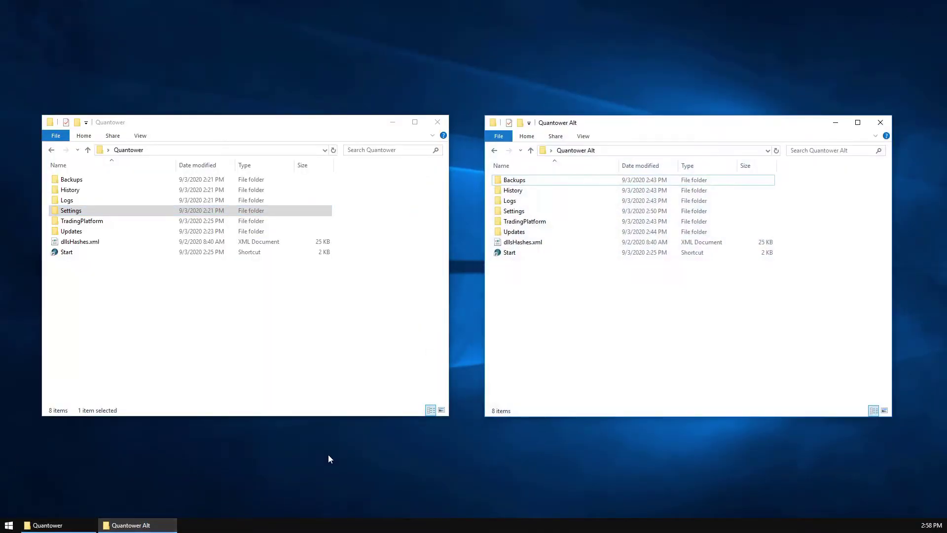
click(91, 211)
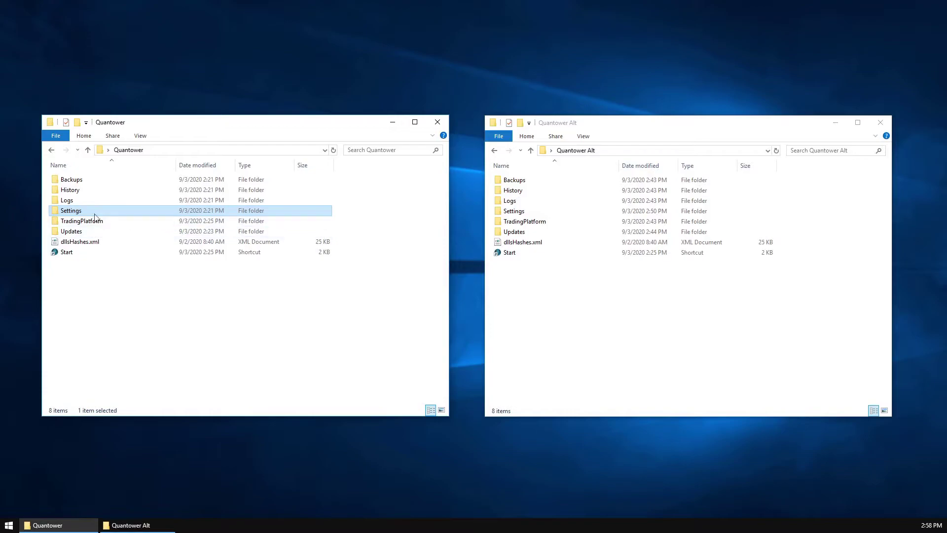
click(513, 212)
key(shift+Delete)
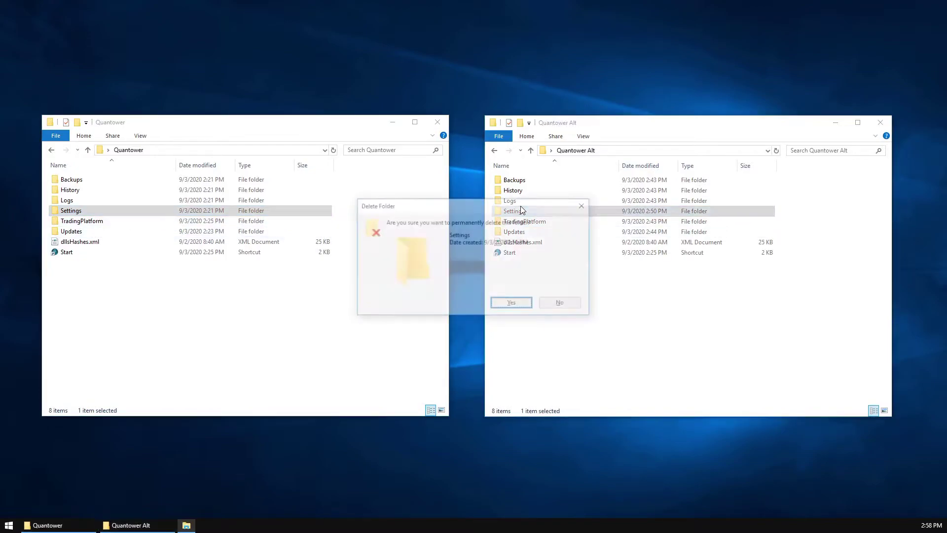
click(514, 302)
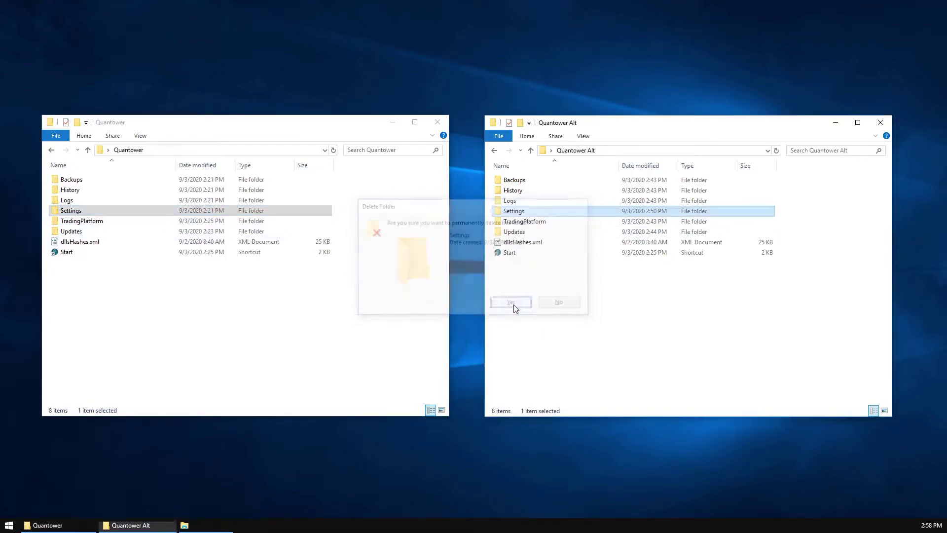
Copy the Settings folder from Quantower into Quantower Alt and refresh the listing
click(135, 213)
drag(102, 211, 555, 313)
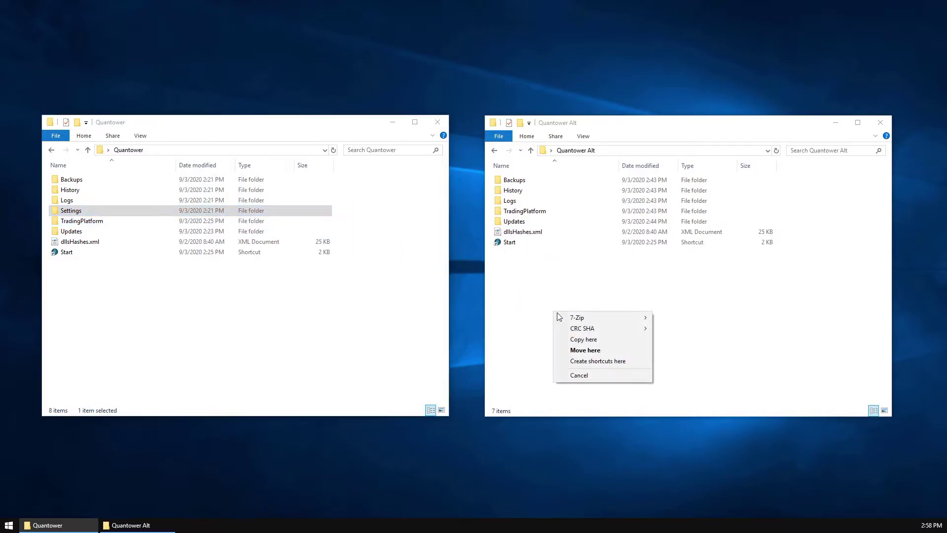
click(593, 340)
right_click(593, 345)
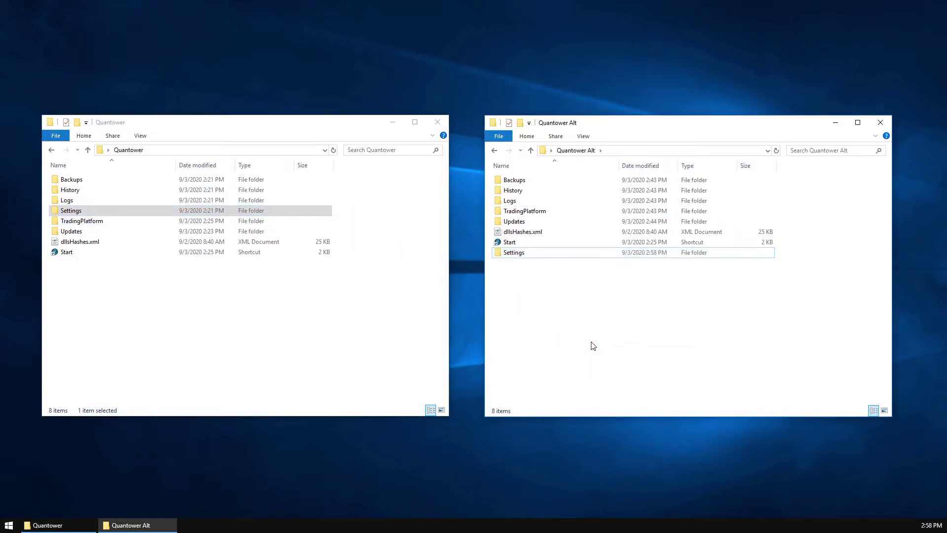
click(625, 381)
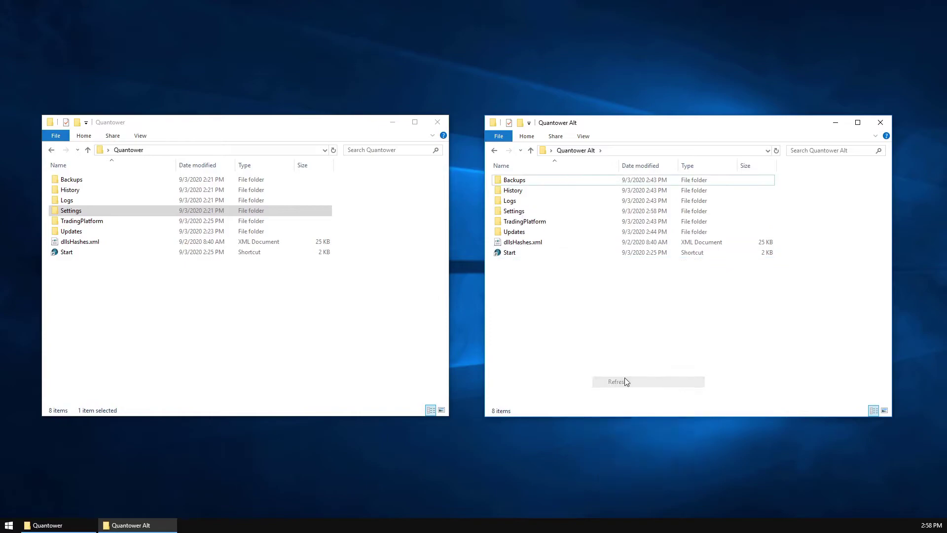
Check the Quantower Alt contents, deselect them, and switch back to the Quantower folder
drag(545, 288, 508, 178)
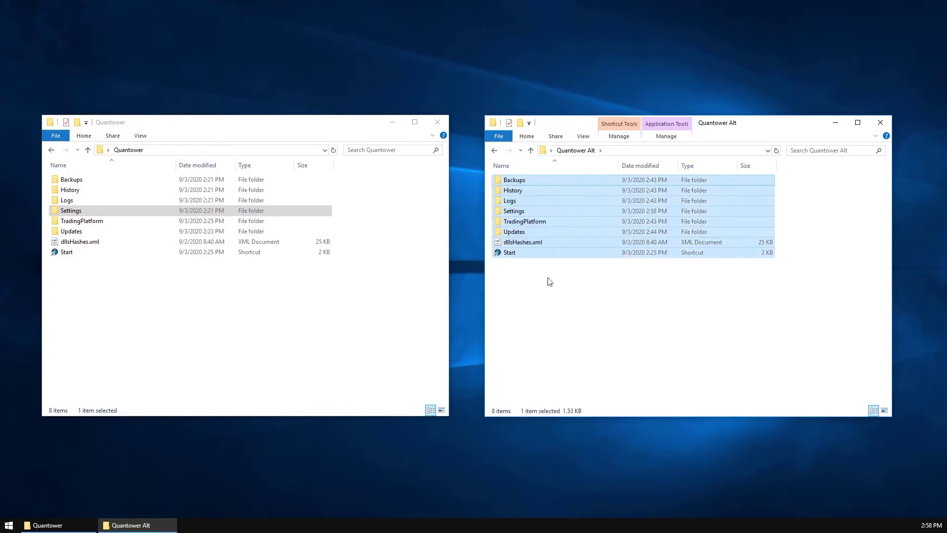
click(560, 302)
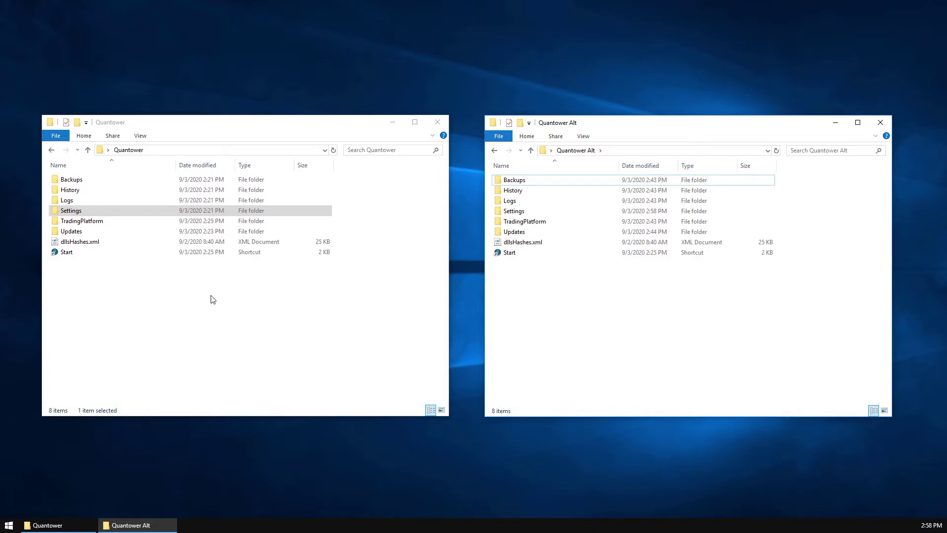
click(120, 264)
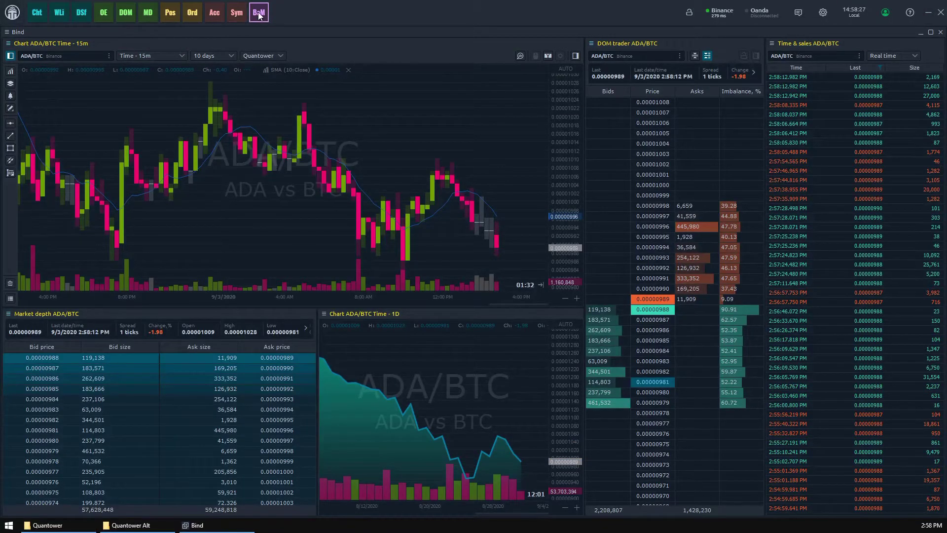
click(259, 13)
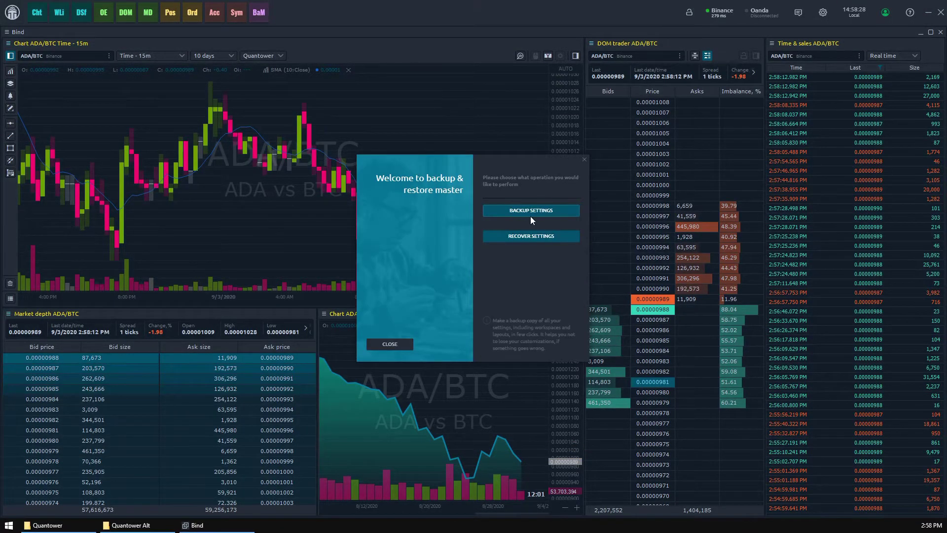
click(536, 238)
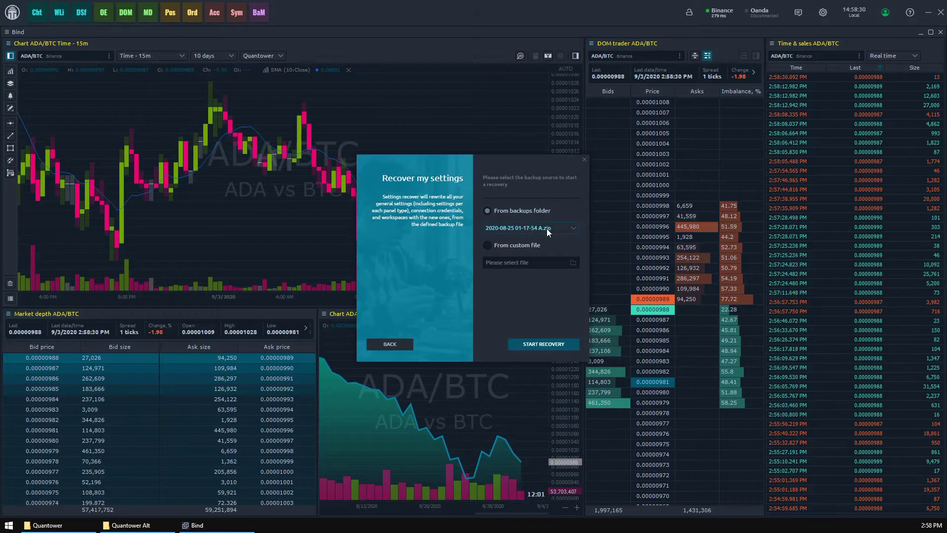
click(547, 228)
click(549, 311)
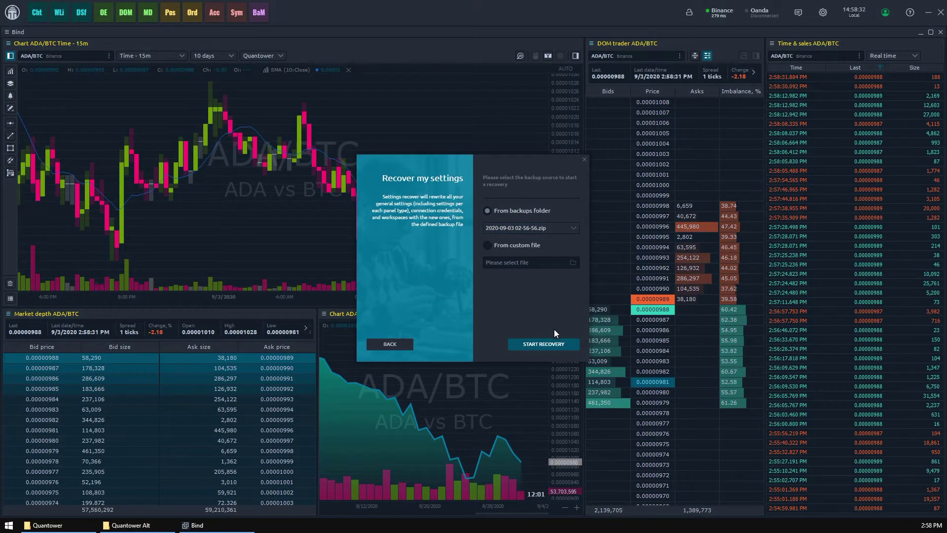
click(548, 345)
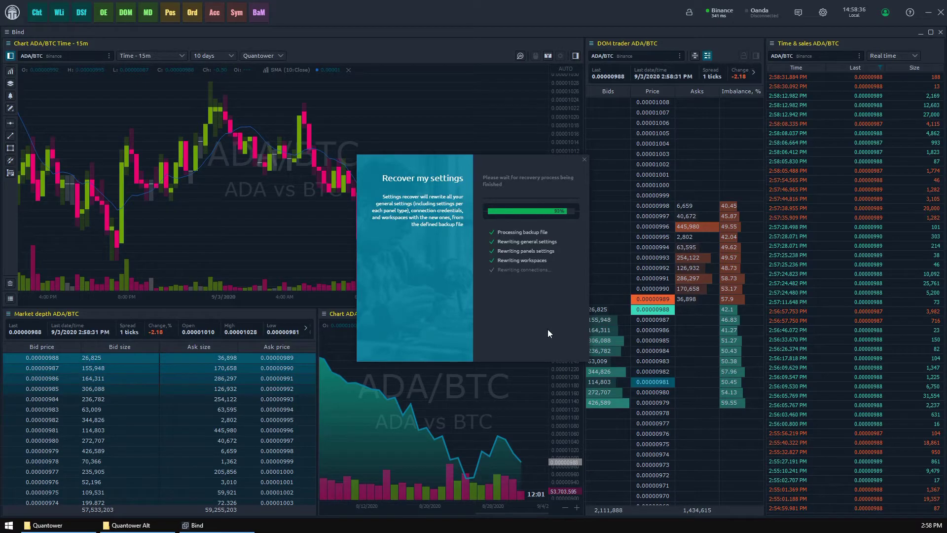
click(550, 347)
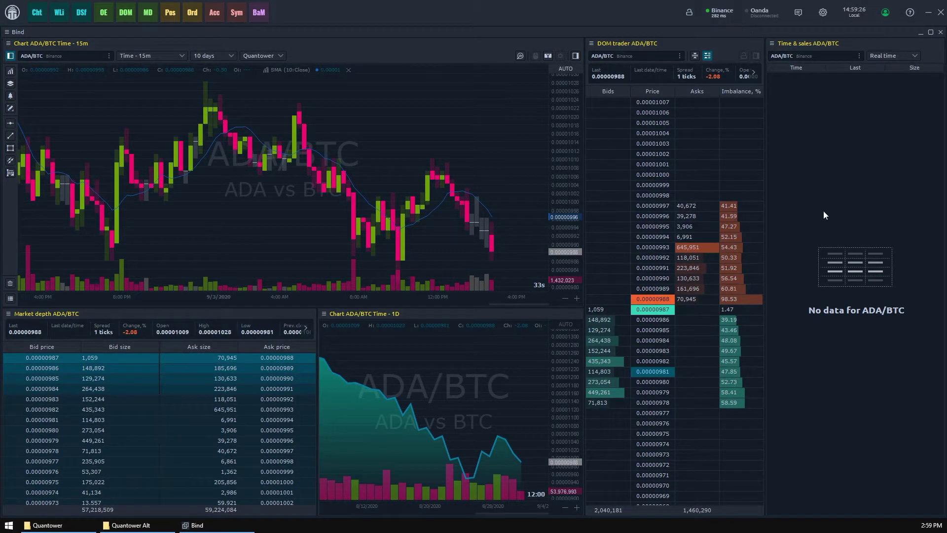
Close Quantower, permanently delete its Settings folder, and minimize the Quantower Alt window
click(940, 13)
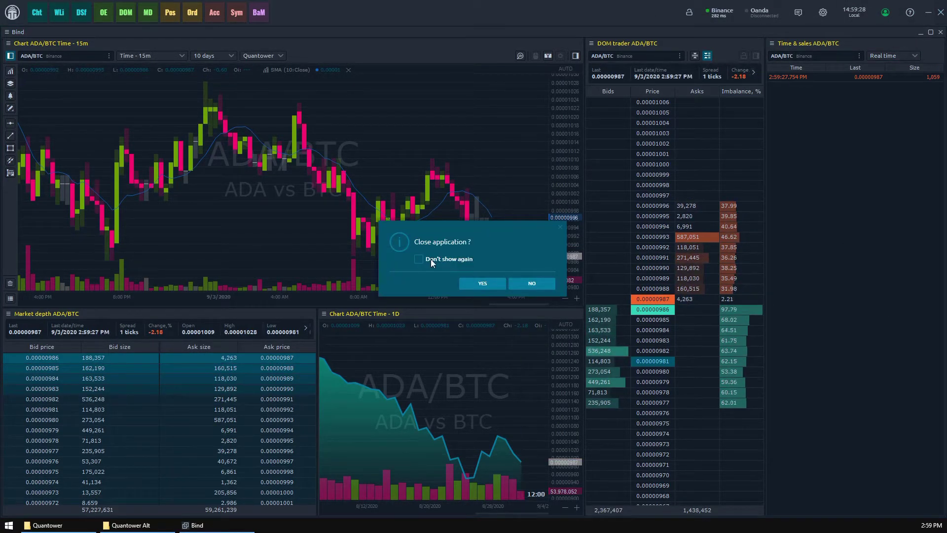
click(486, 283)
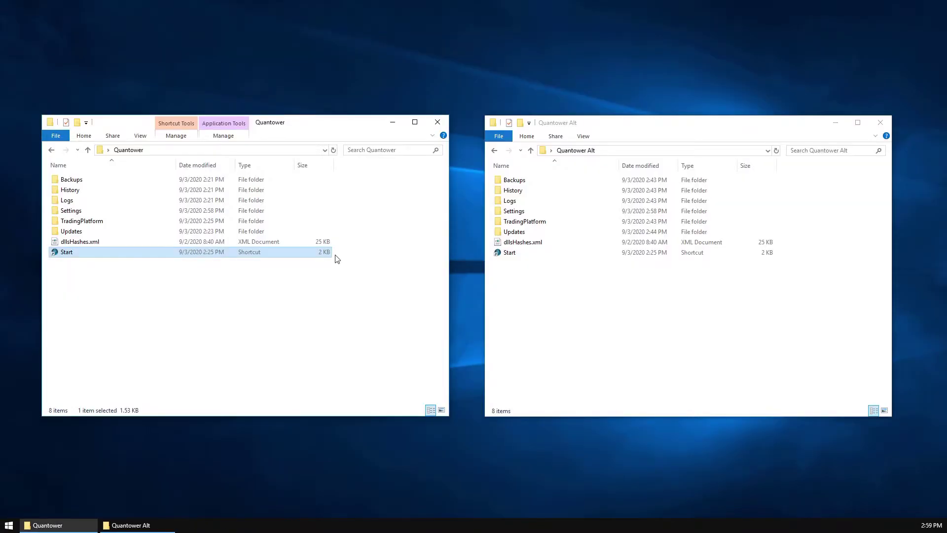
click(82, 211)
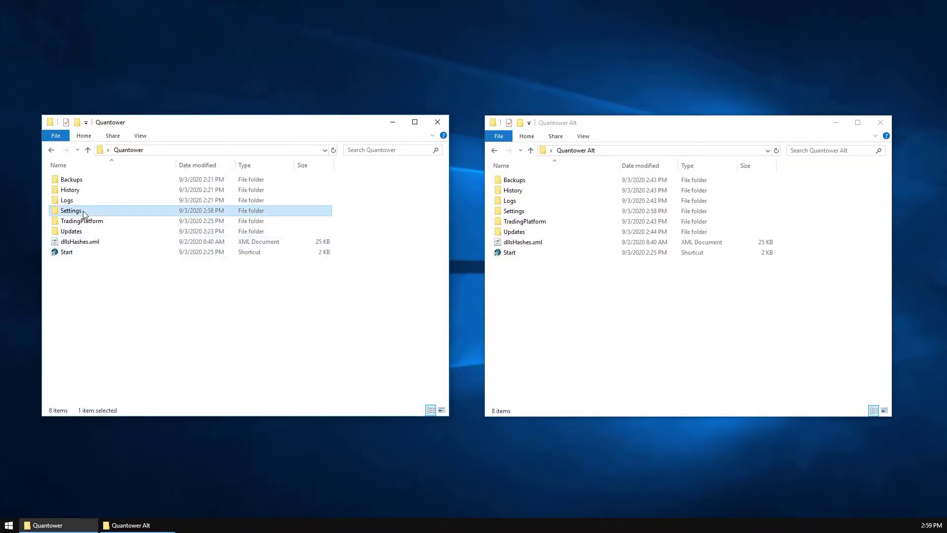
key(shift+Delete)
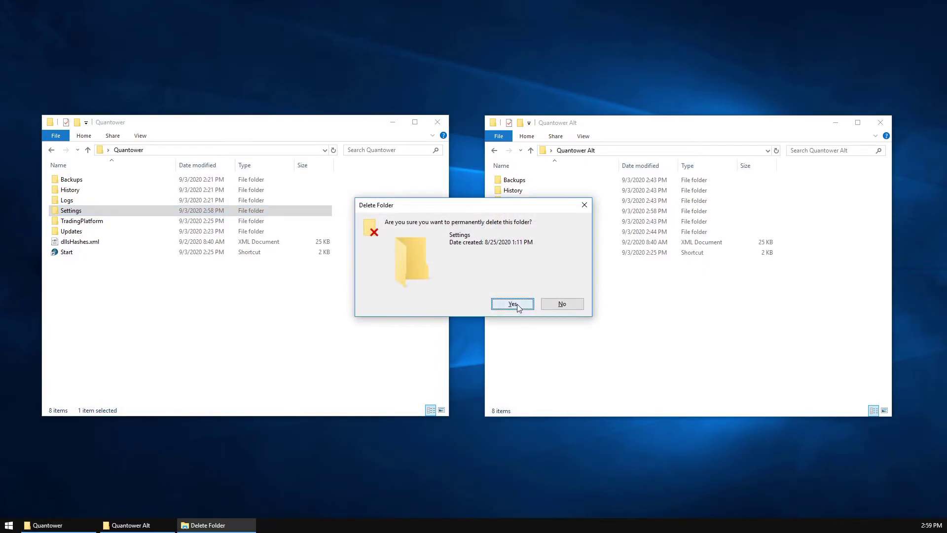
click(513, 304)
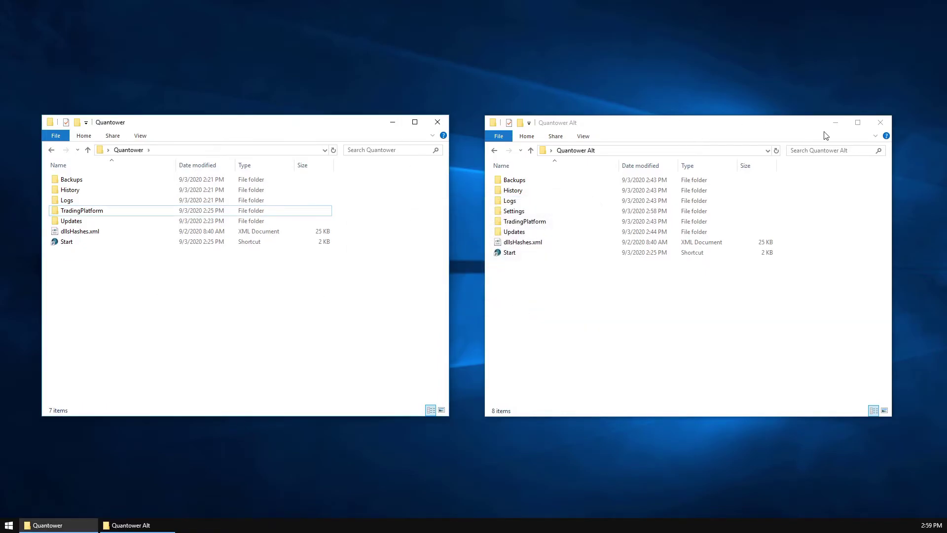
click(835, 122)
Launch Quantower from the desktop and check the newly recreated Settings folder
click(393, 122)
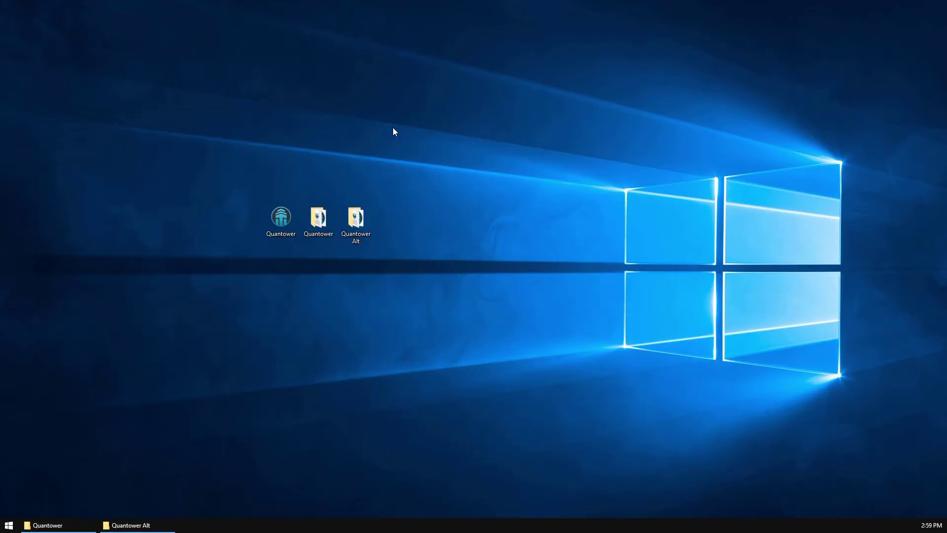
double_click(282, 221)
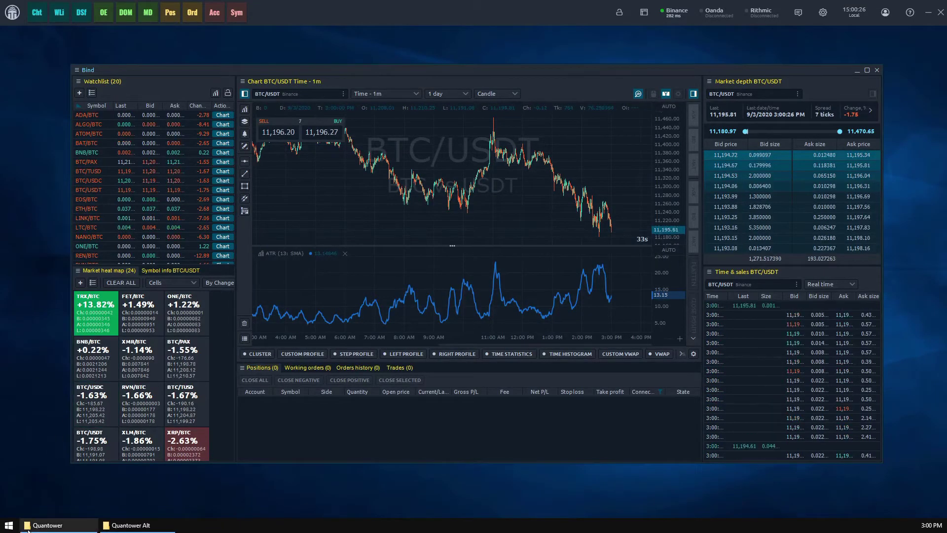
click(44, 528)
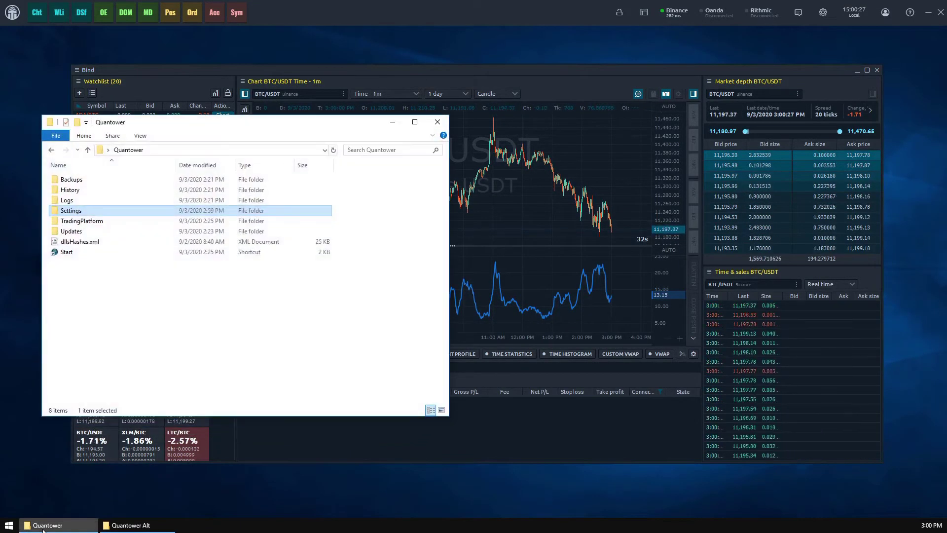
click(70, 211)
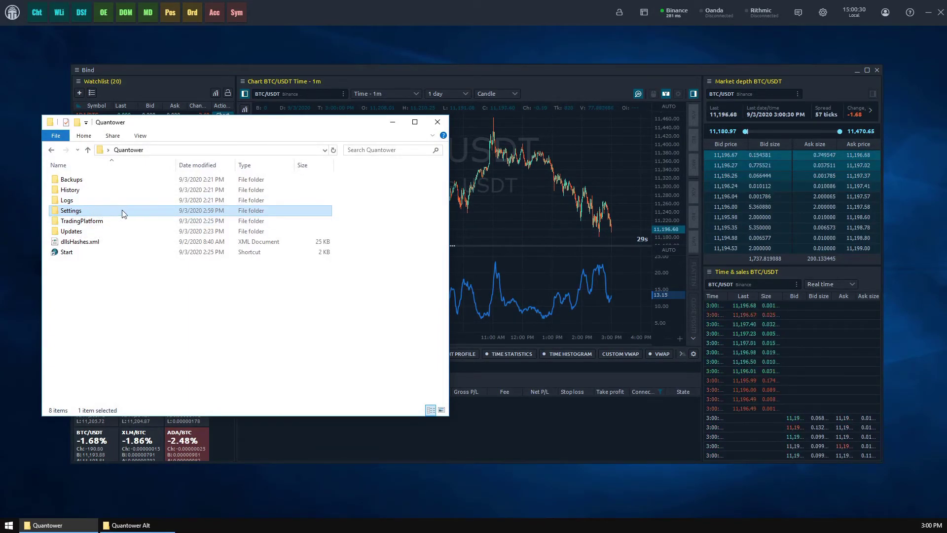
click(390, 122)
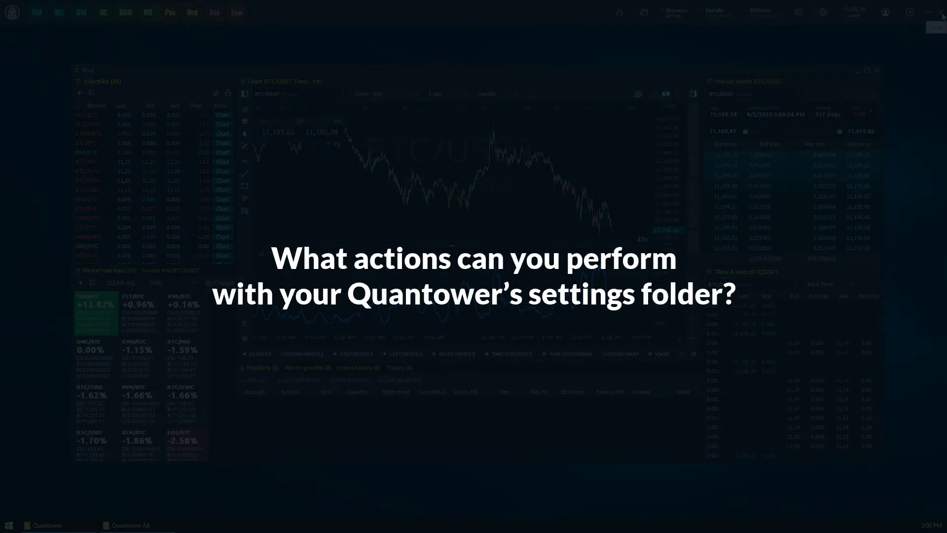
Close the default Quantower session past the feedback prompt and restore both folder windows
click(942, 16)
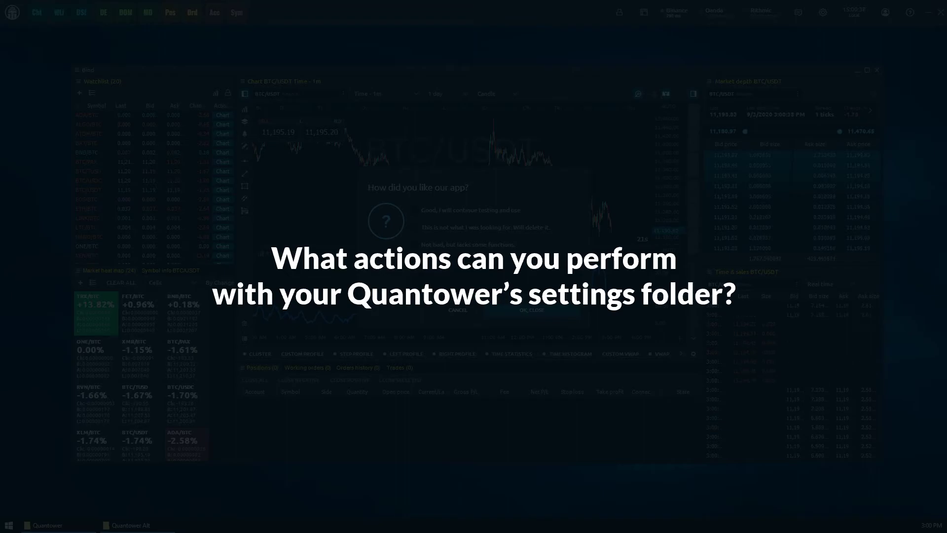
click(516, 309)
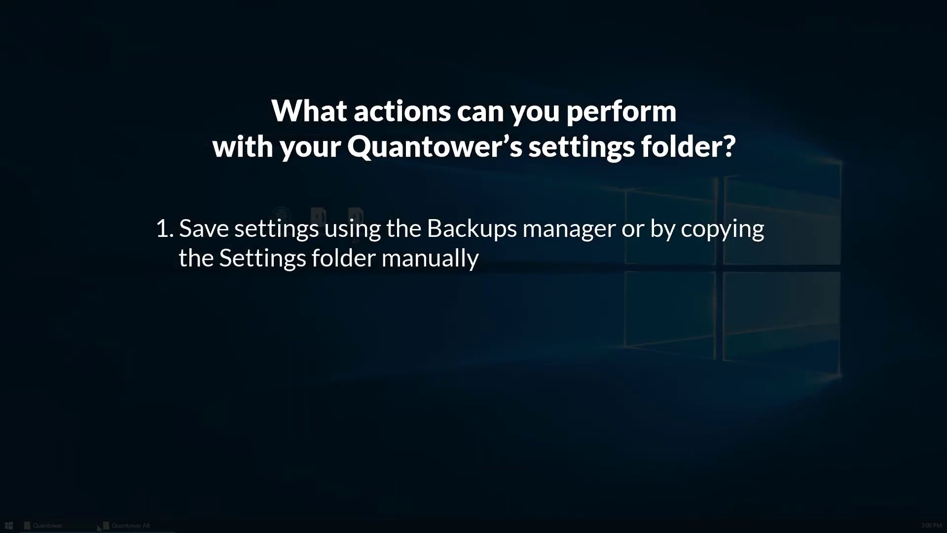
click(126, 525)
click(47, 526)
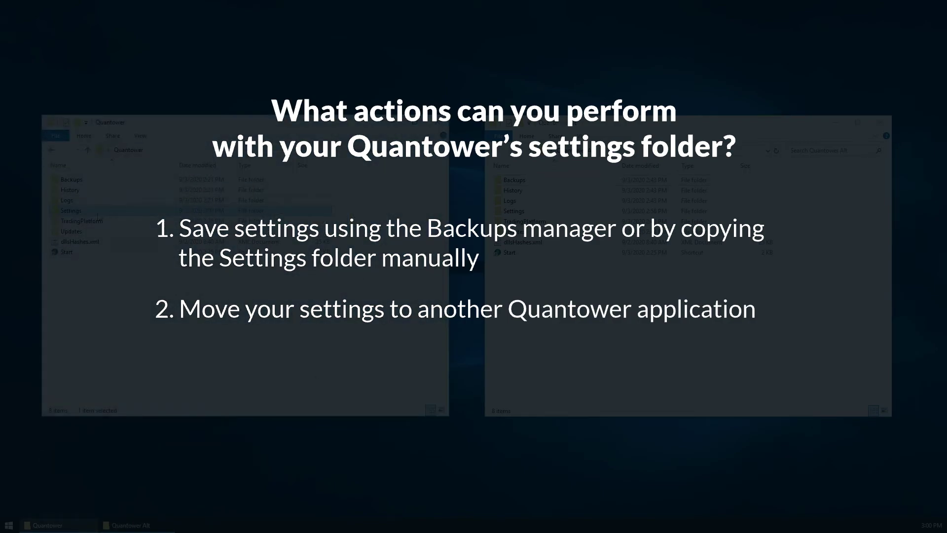